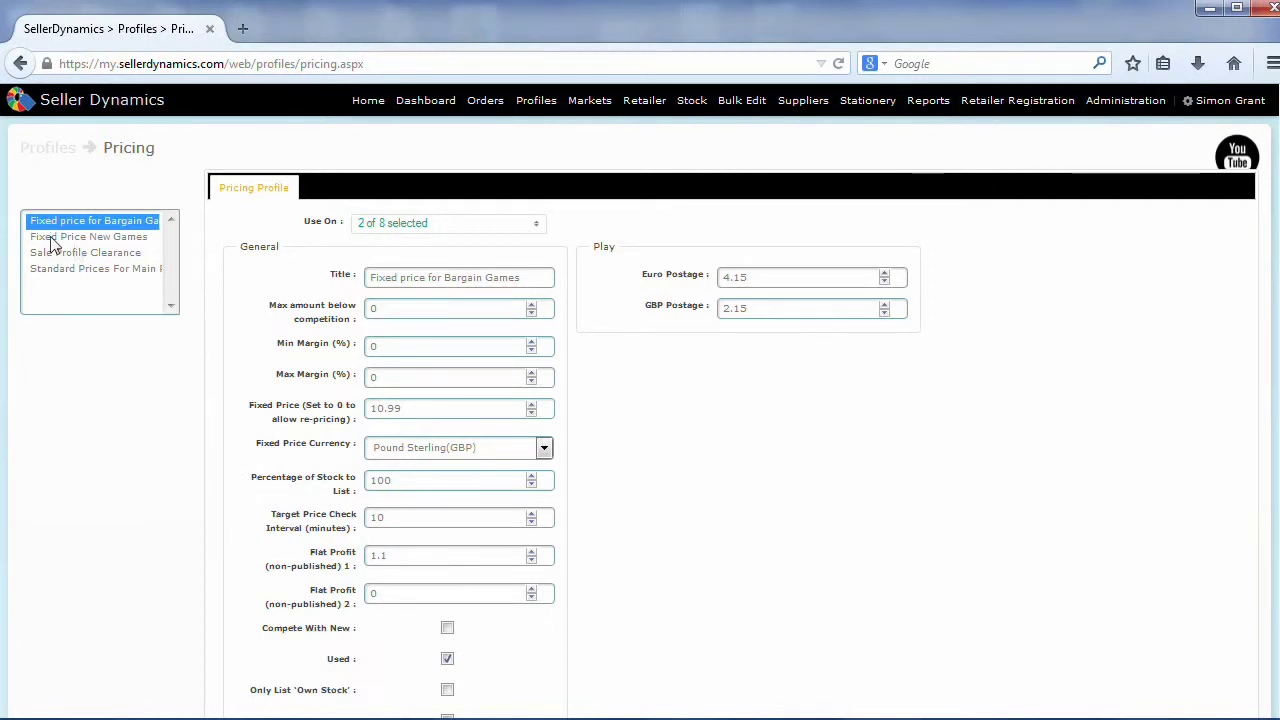
Bring up the Bargain Games pricing profile's General settings.
scroll(1145, 460, down, 5)
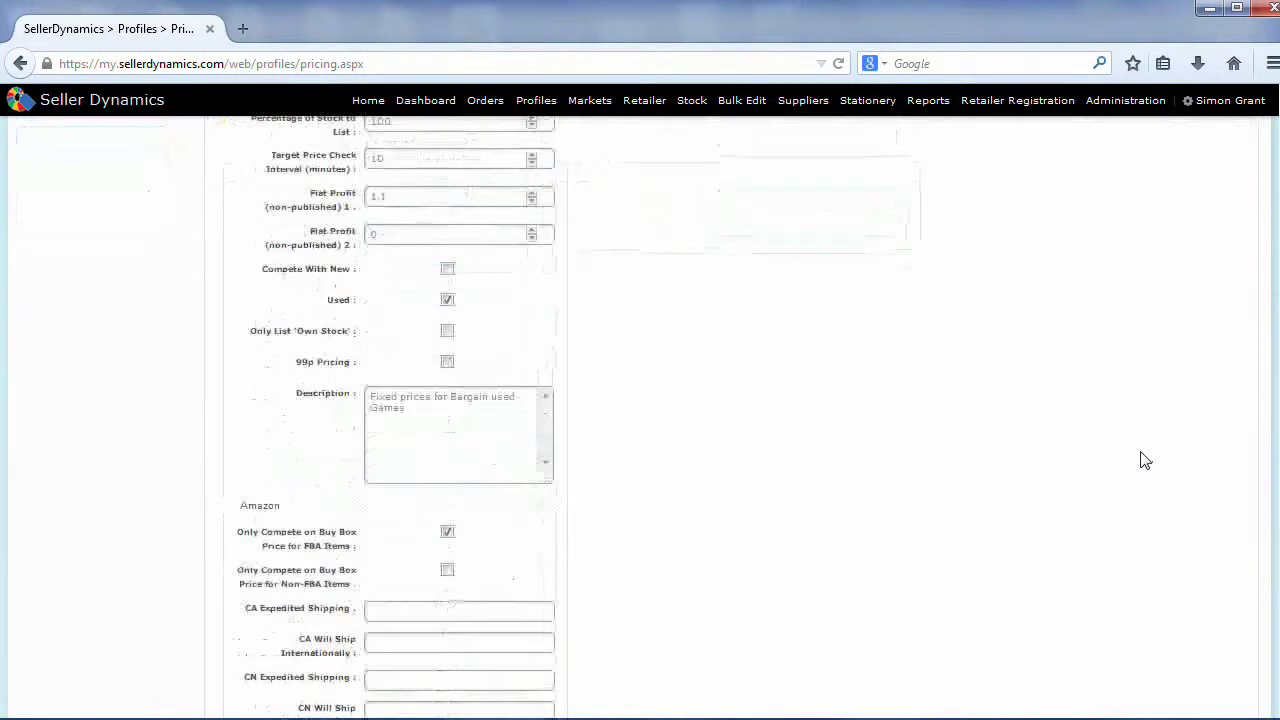
scroll(1145, 460, down, 5)
scroll(1144, 465, down, 4)
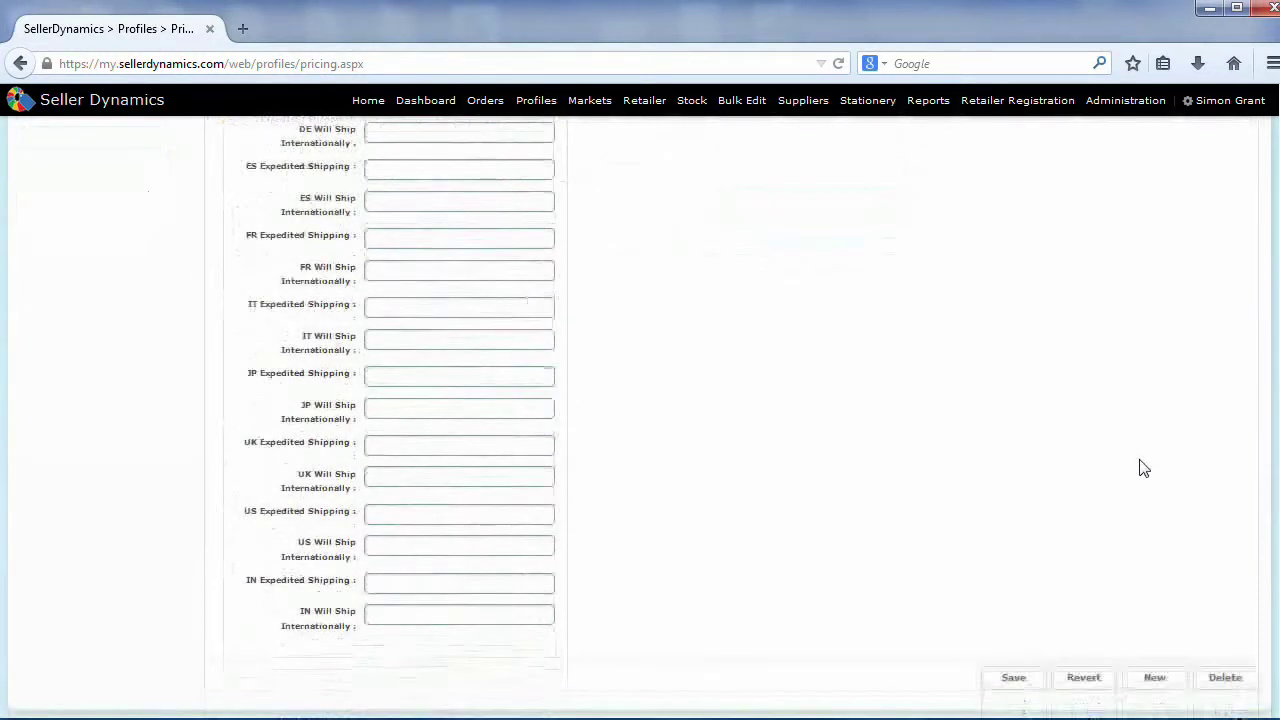
click(1170, 693)
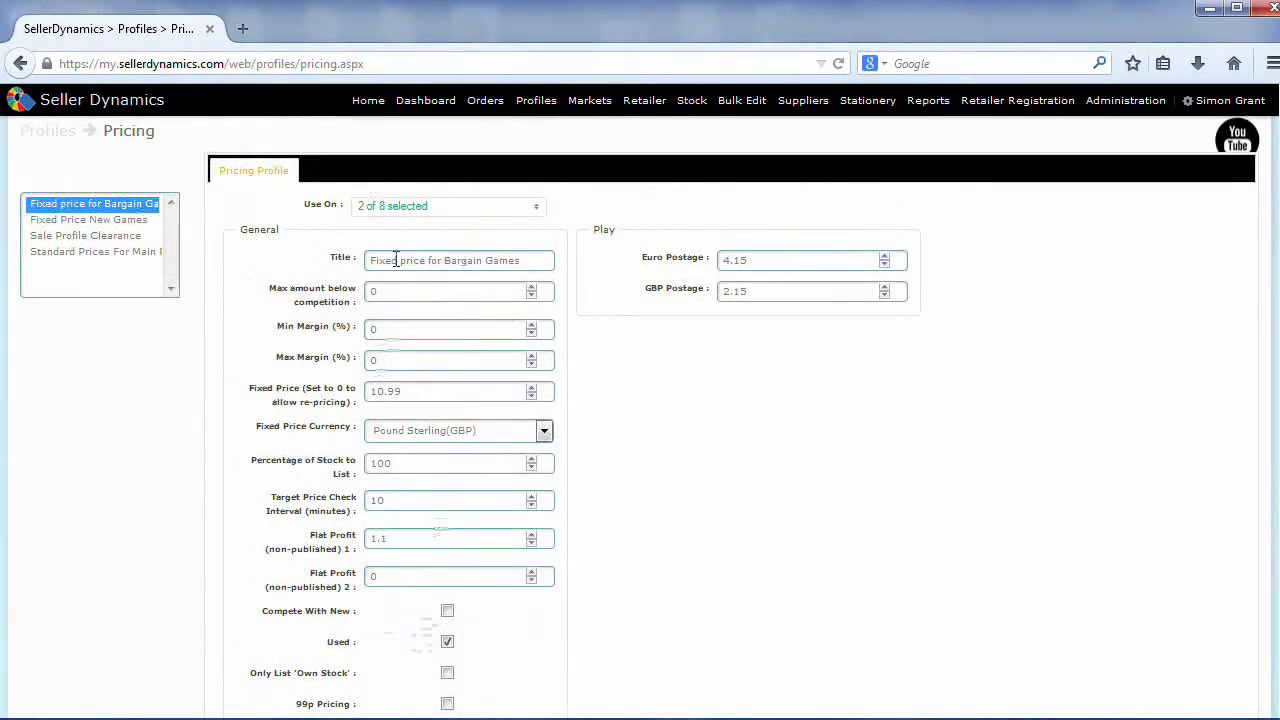
drag(399, 260, 530, 262)
Set max amount below competition to 0.01, min margin 25% and max margin 100%.
click(407, 289)
text(.1)
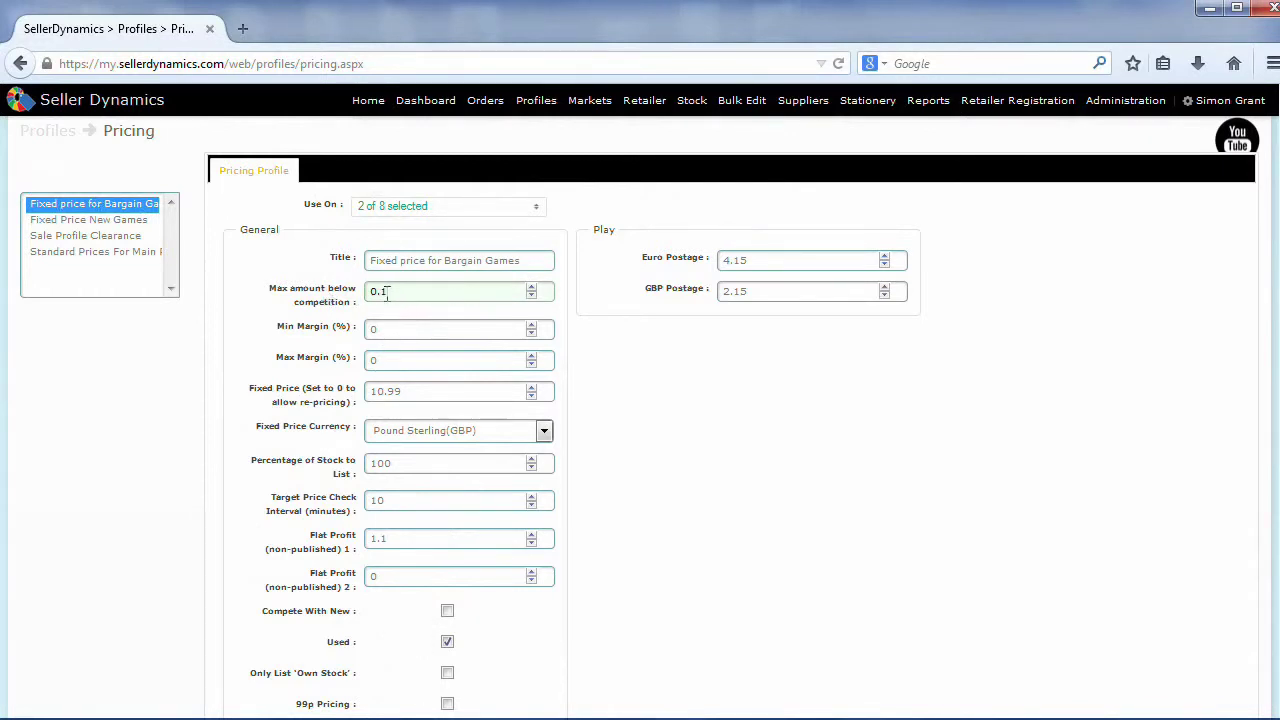
text(0)
double_click(388, 325)
text(25)
click(397, 358)
double_click(397, 358)
text(100)
click(439, 390)
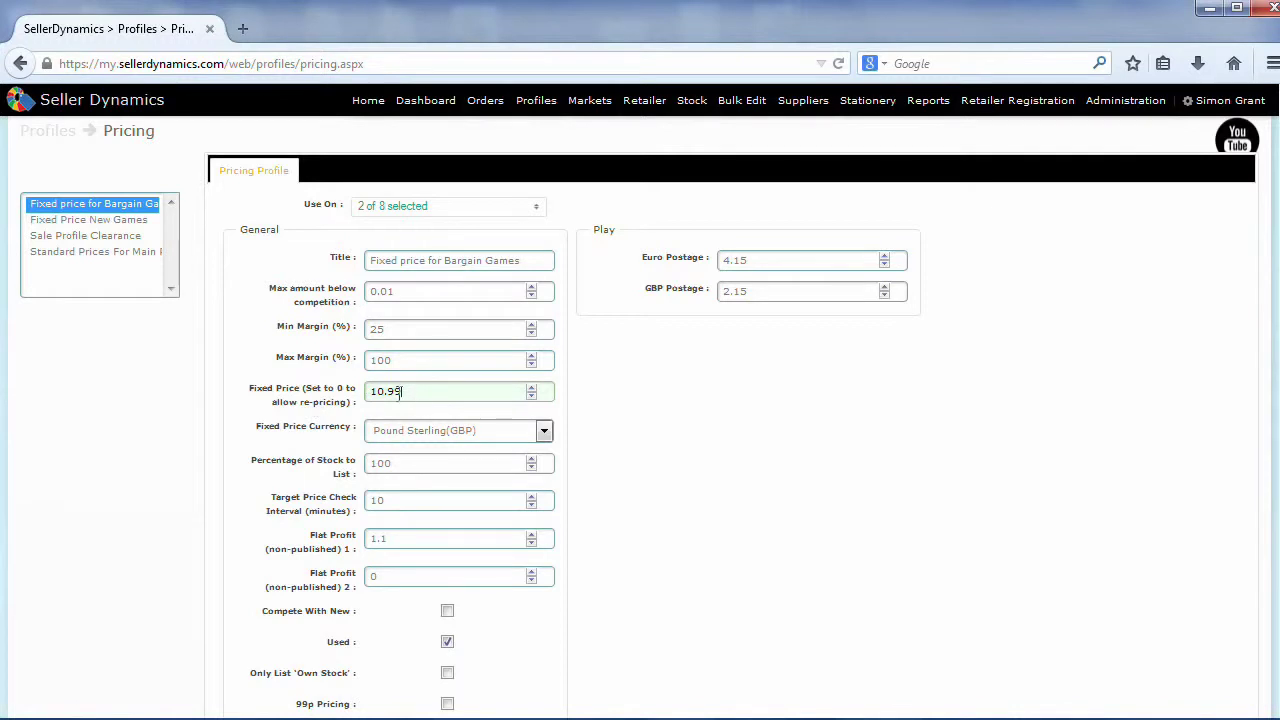
Set the second non-published flat profit to 10.
scroll(408, 430, down, 2)
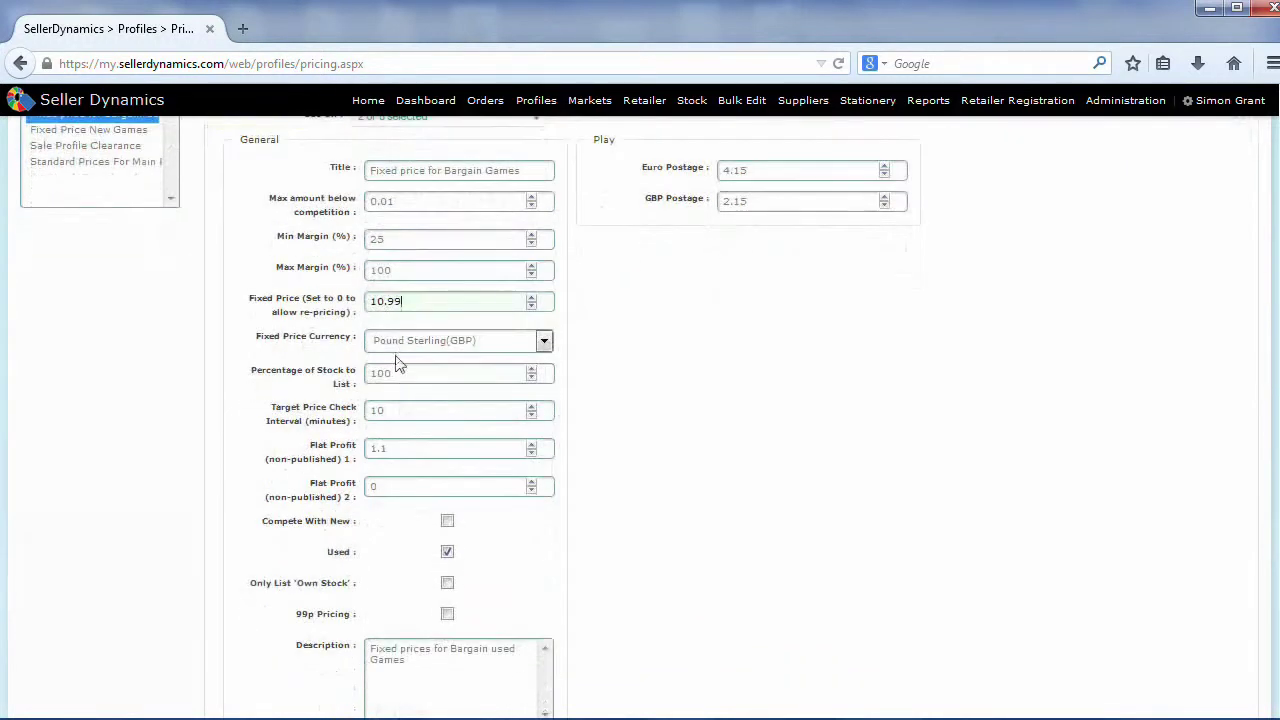
click(399, 375)
click(408, 414)
key(Tab)
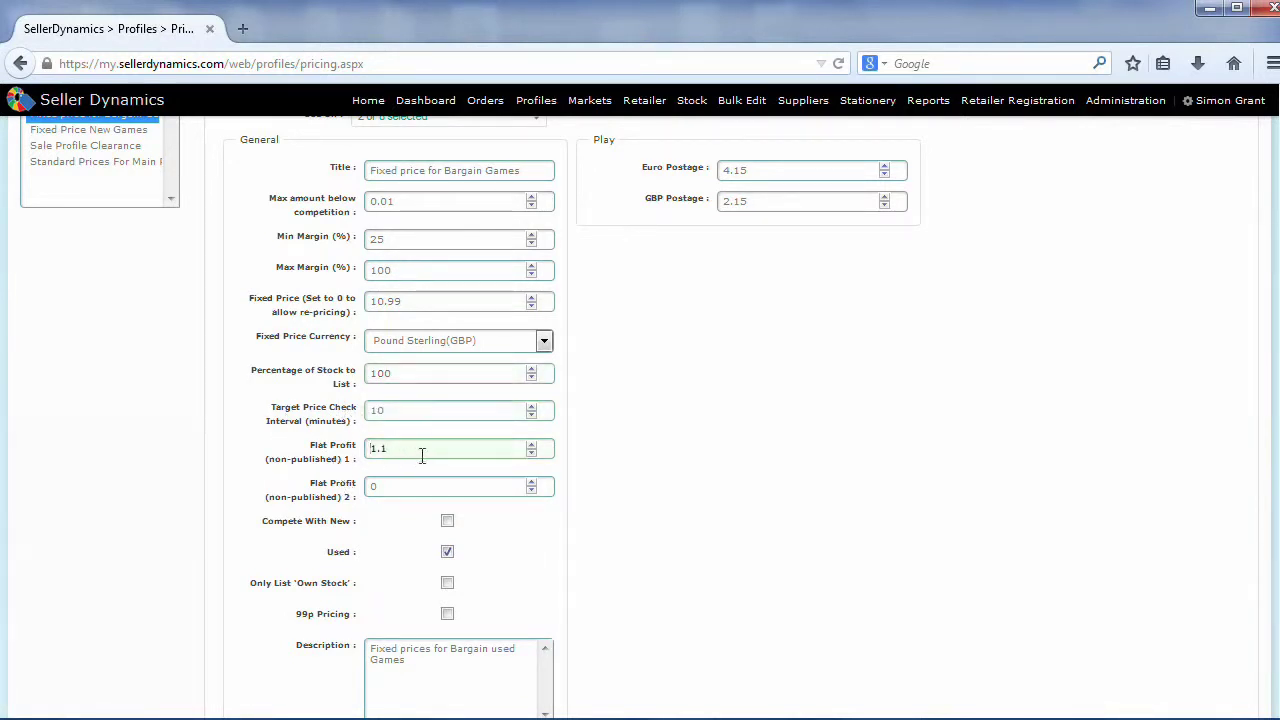
key(Tab)
click(372, 538)
Enable Compete With New and 99p Pricing, and disable Used.
click(449, 524)
click(447, 553)
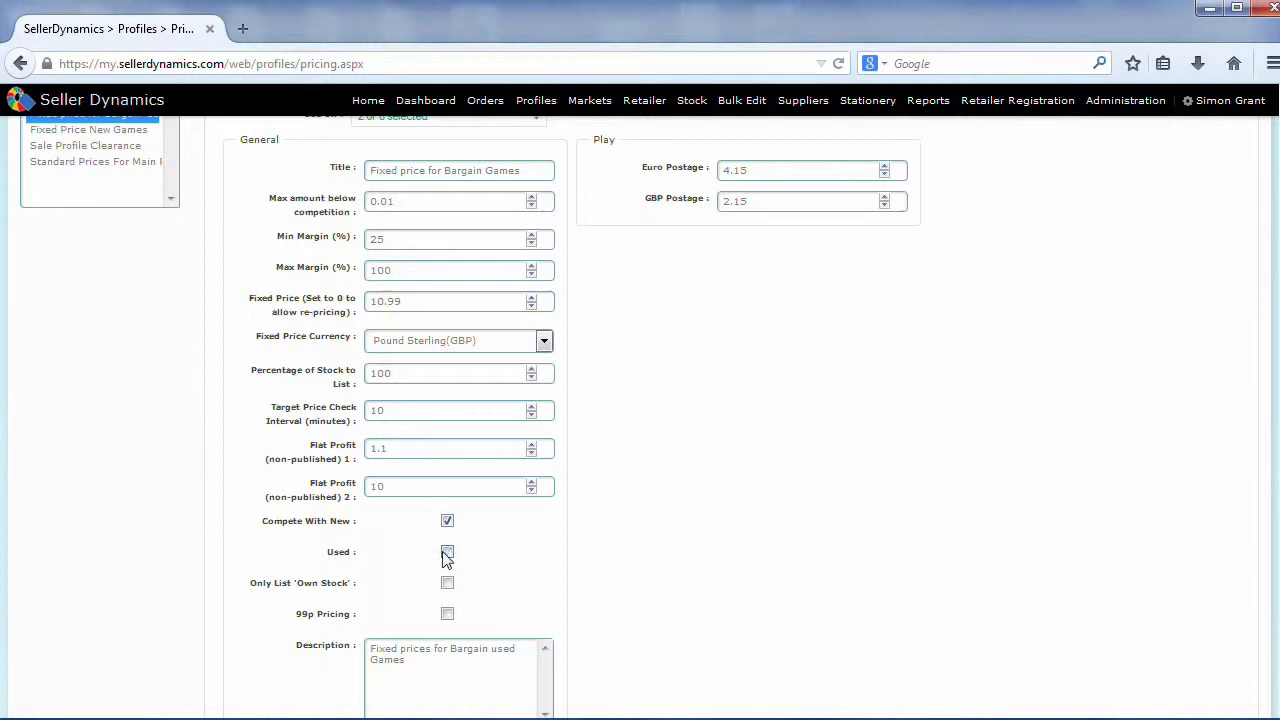
click(447, 614)
scroll(386, 600, down, 3)
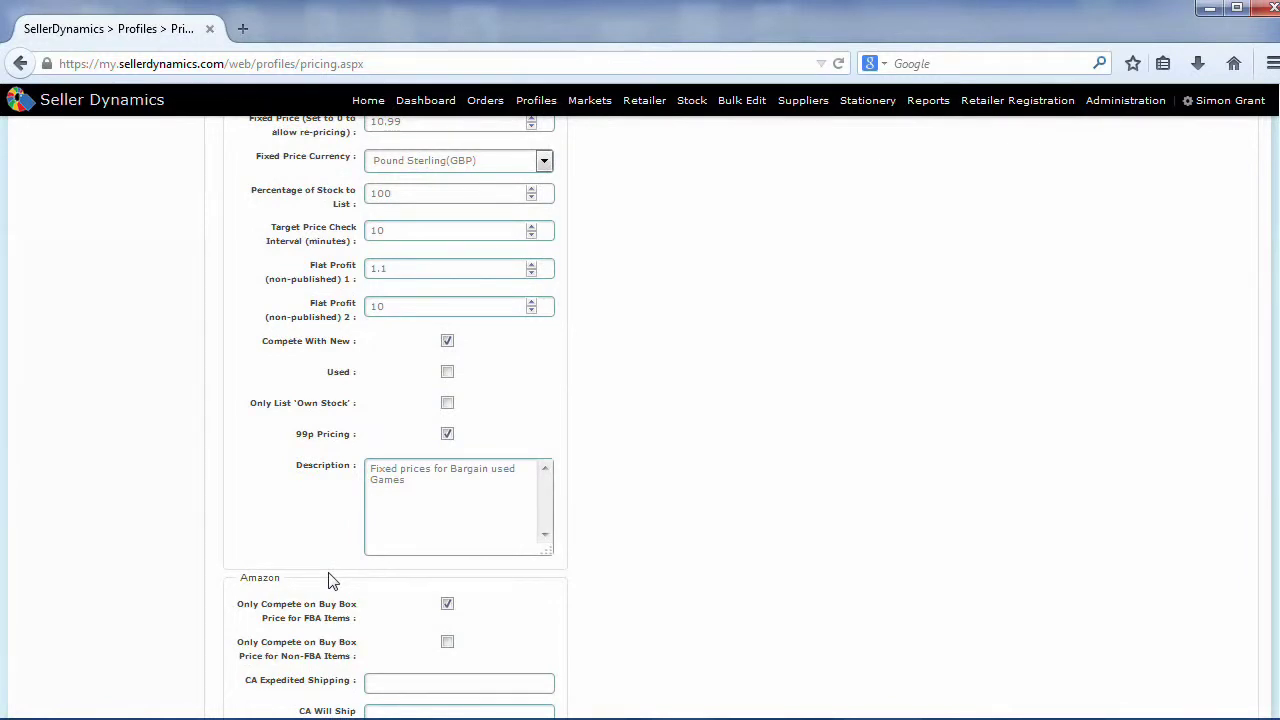
scroll(331, 578, down, 2)
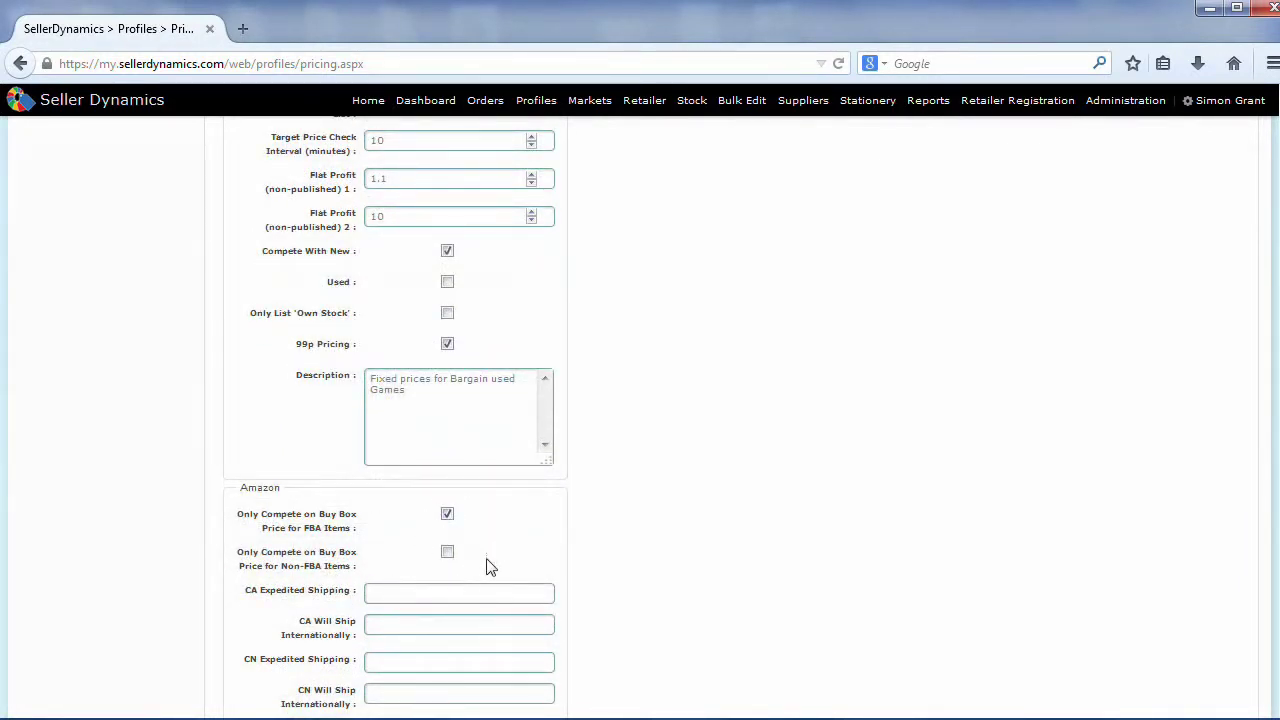
scroll(490, 567, up, 3)
scroll(490, 567, up, 2)
scroll(490, 567, up, 1)
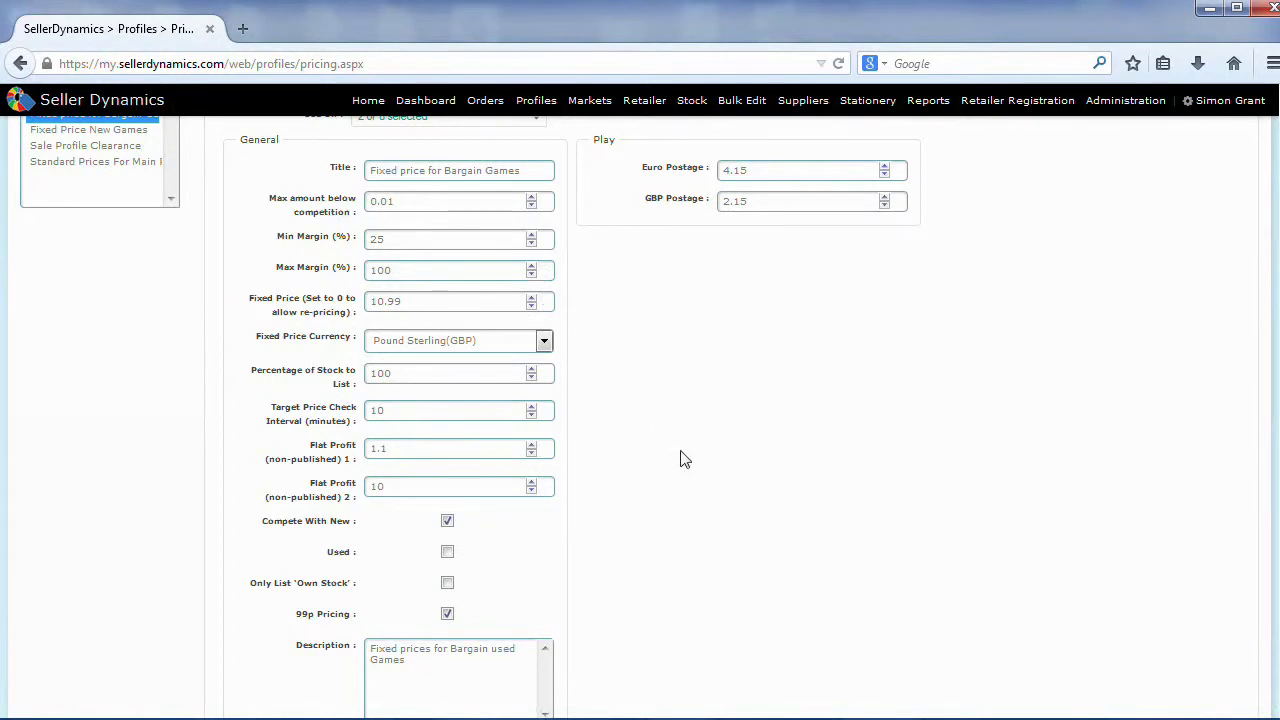
scroll(682, 459, up, 2)
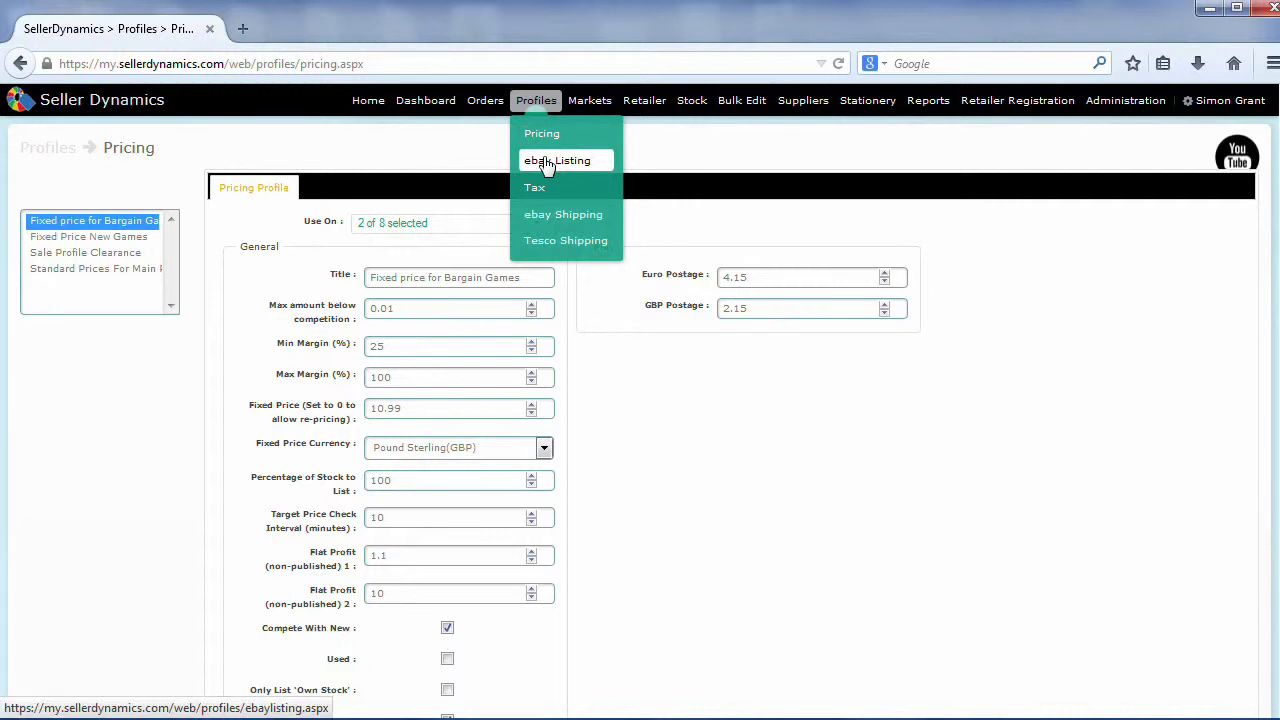
View the General Listing Template's HTML description in the eBay Listing profiles.
click(547, 163)
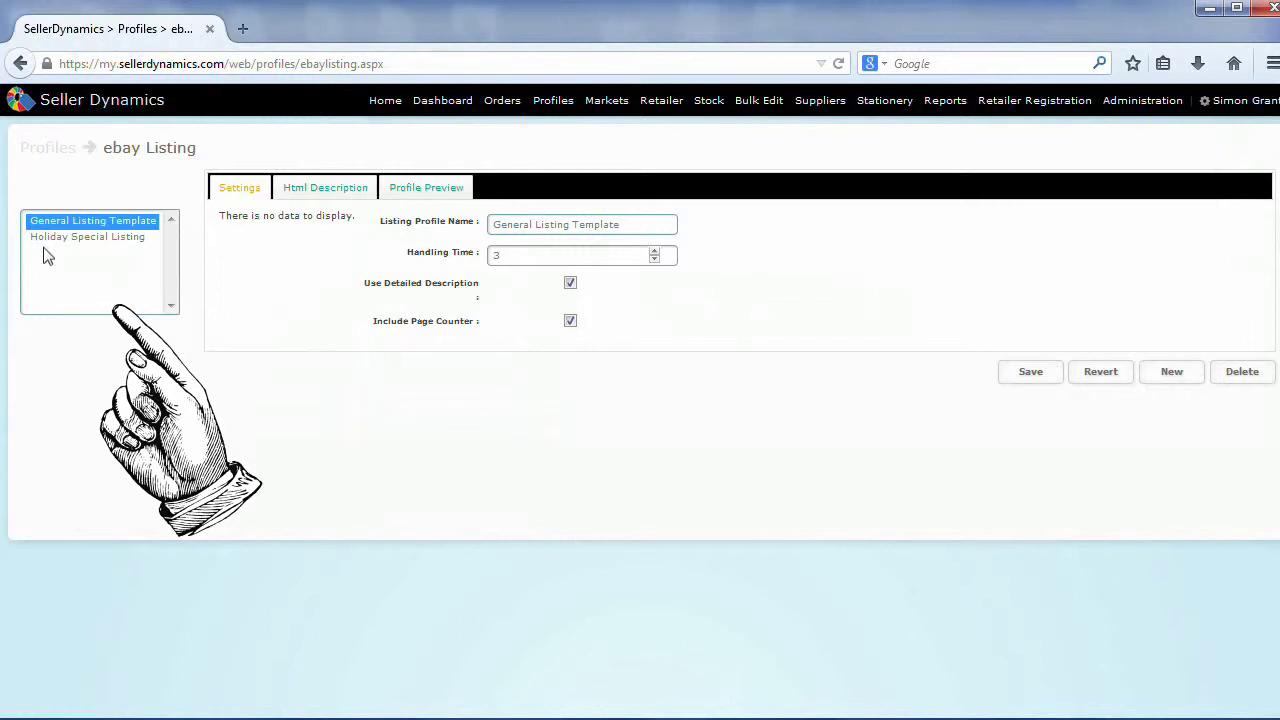
click(322, 190)
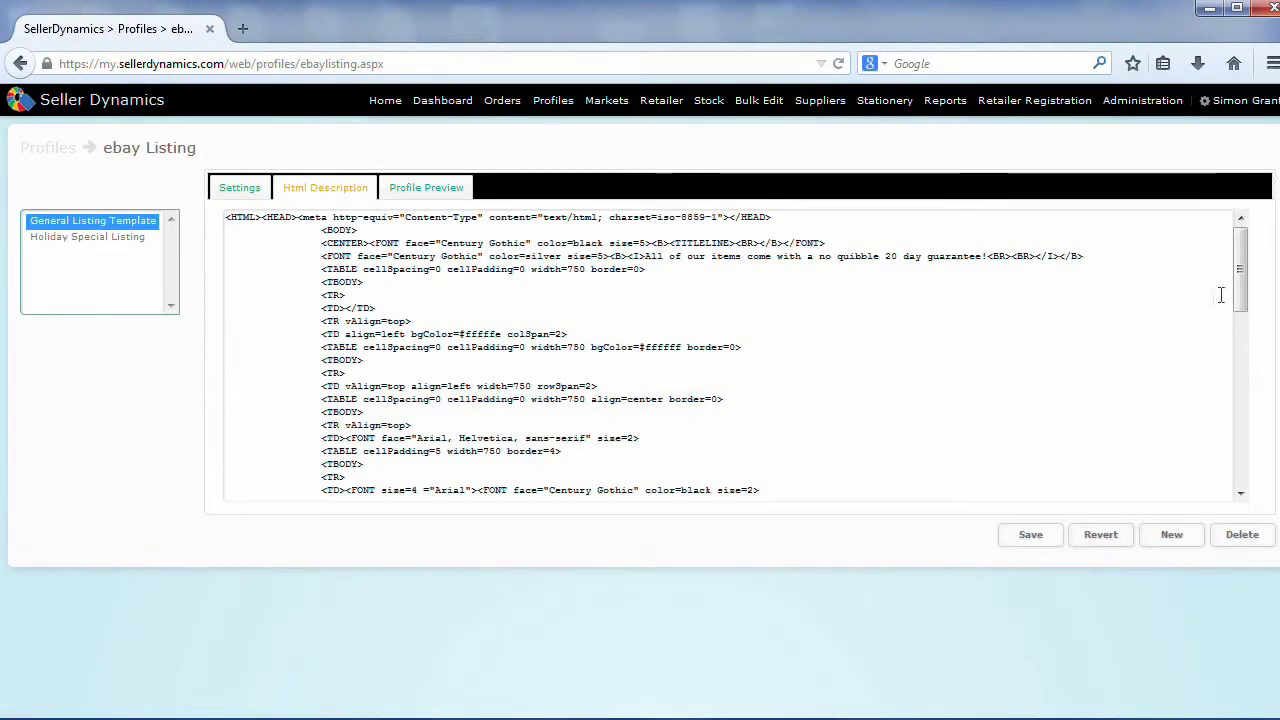
drag(1240, 280, 1236, 485)
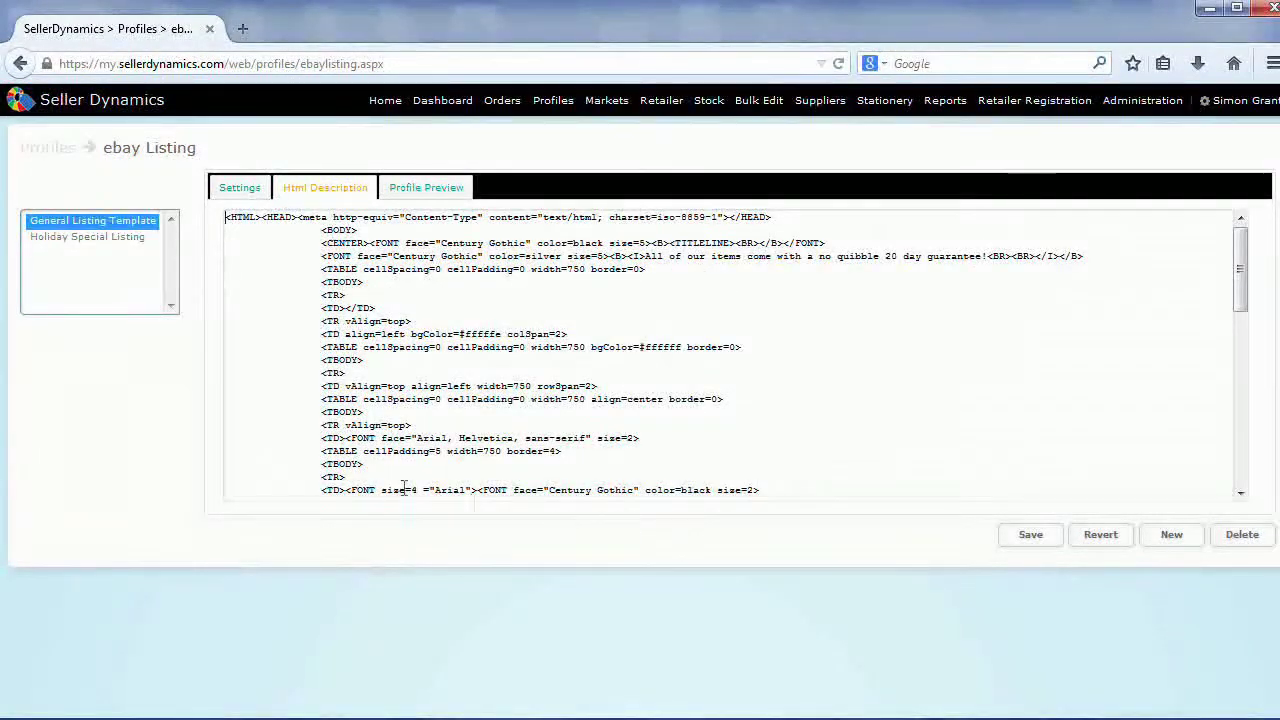
Preview the General Listing Template's listing and scroll through it.
click(433, 190)
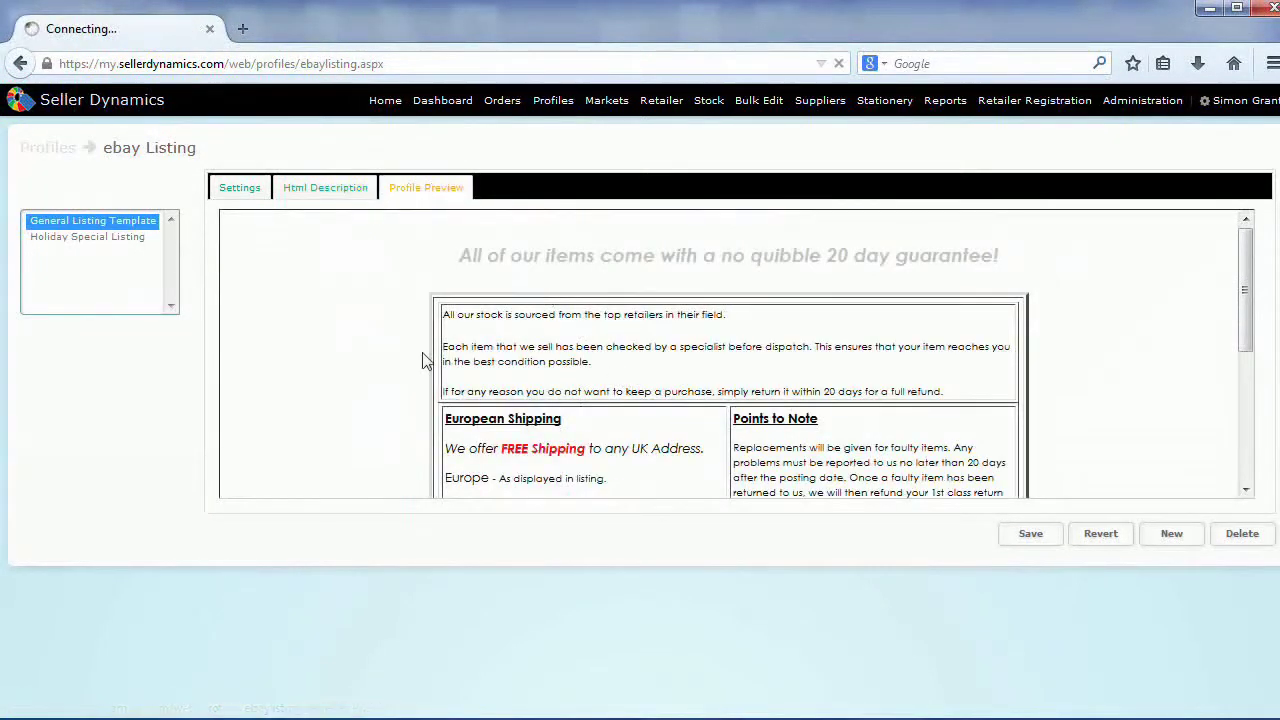
scroll(436, 370, down, 1)
scroll(436, 378, down, 3)
scroll(430, 360, up, 3)
scroll(300, 320, up, 2)
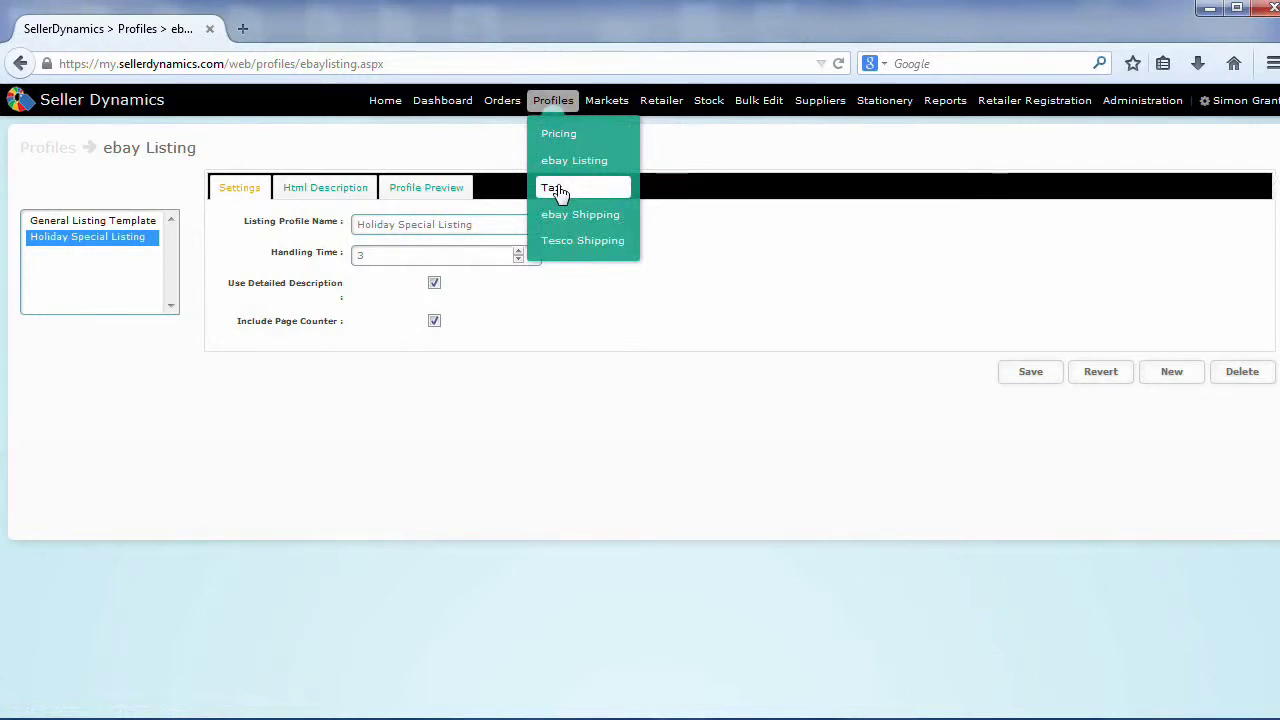
Go to the Tax profiles page and read through the tax rate help sections.
click(557, 191)
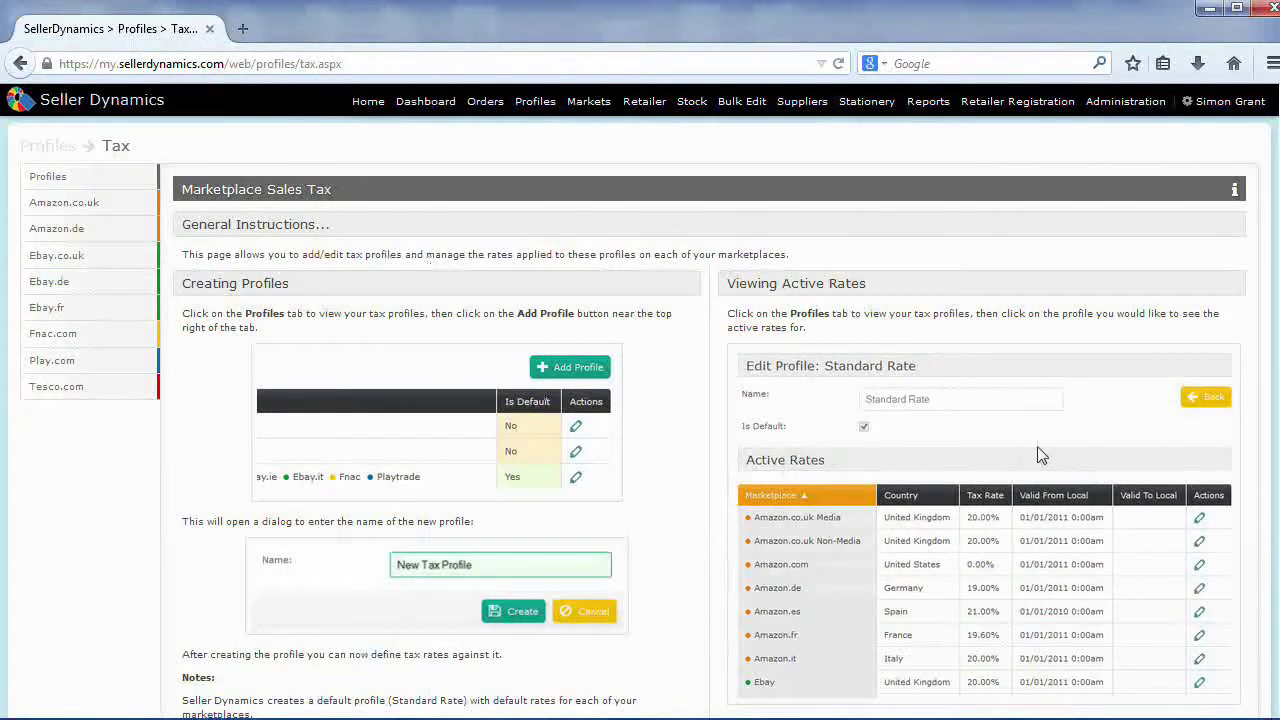
scroll(1040, 455, down, 1)
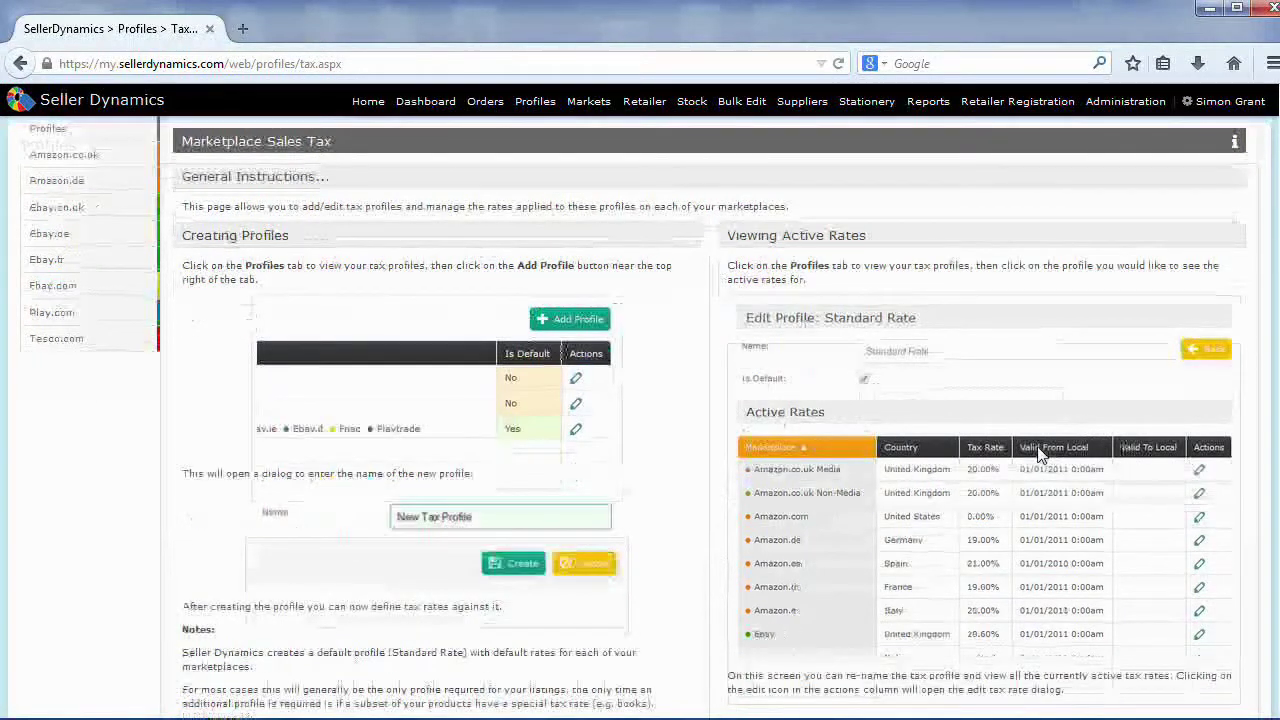
scroll(1040, 455, down, 4)
scroll(1040, 455, down, 5)
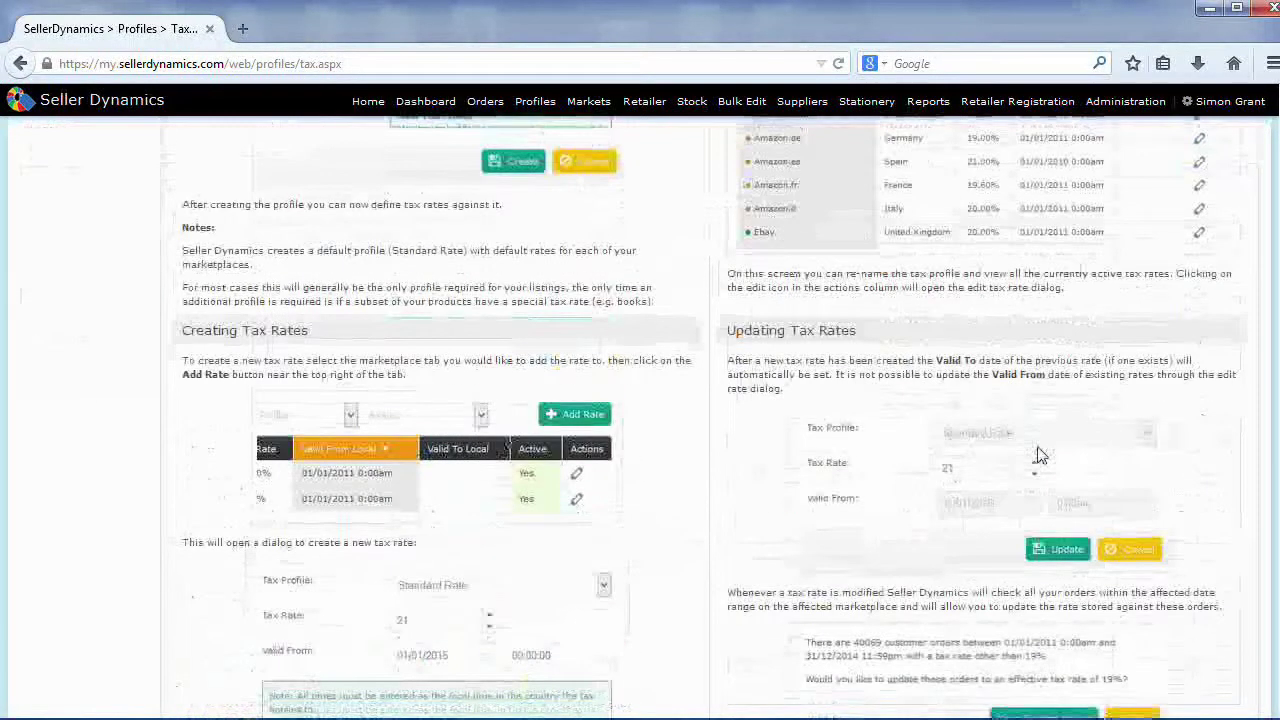
scroll(1040, 455, down, 1)
scroll(1040, 455, down, 4)
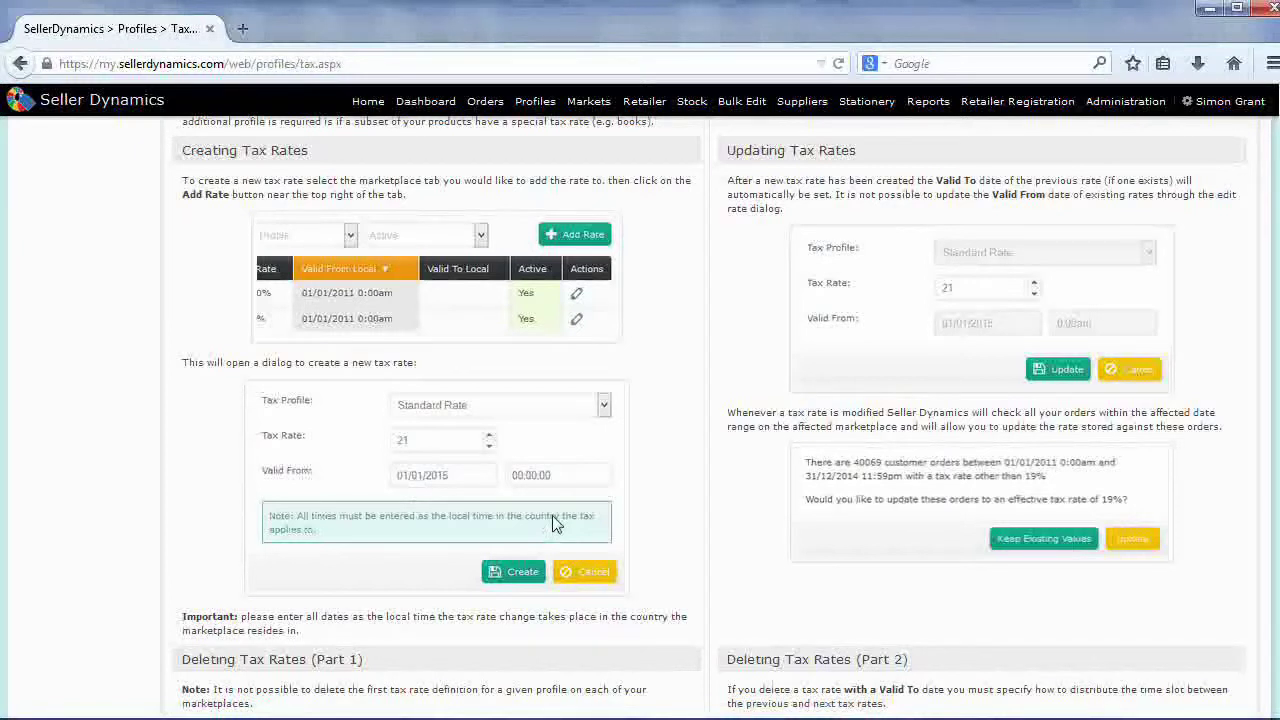
scroll(552, 515, up, 5)
scroll(555, 522, up, 7)
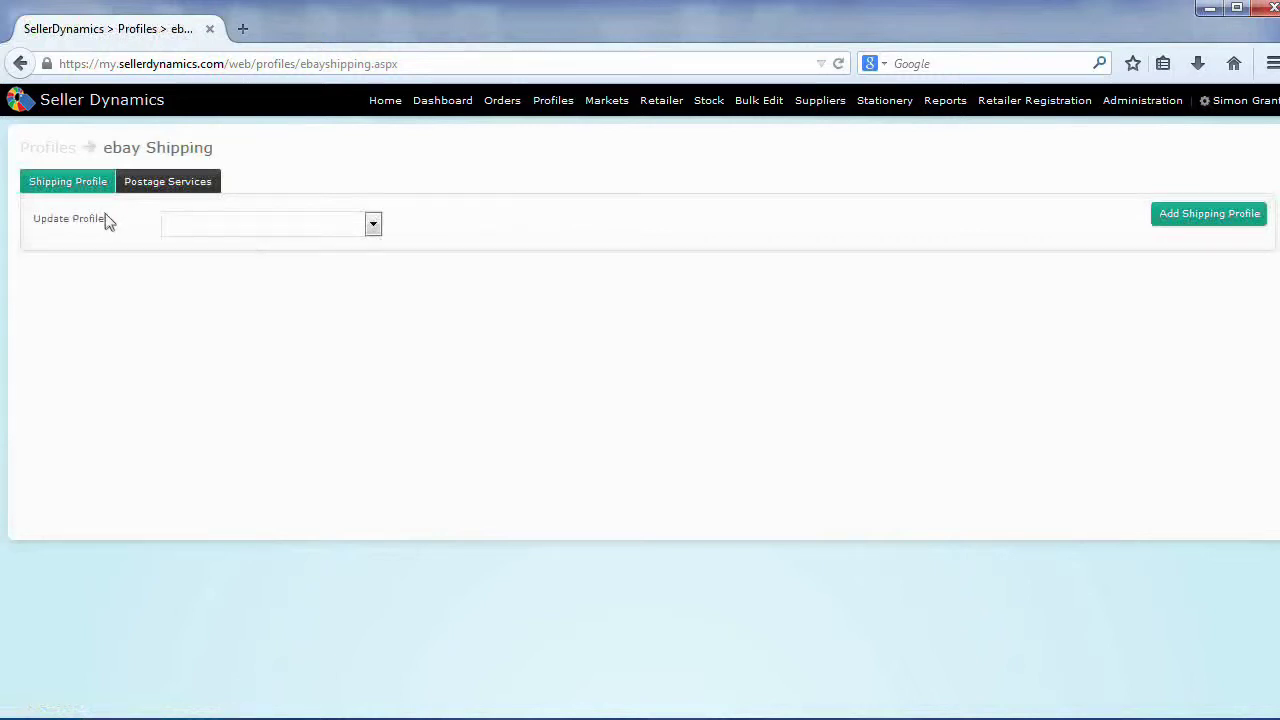
Load the Bulk Items Shipping profile and review its 1st Class postage service.
click(307, 229)
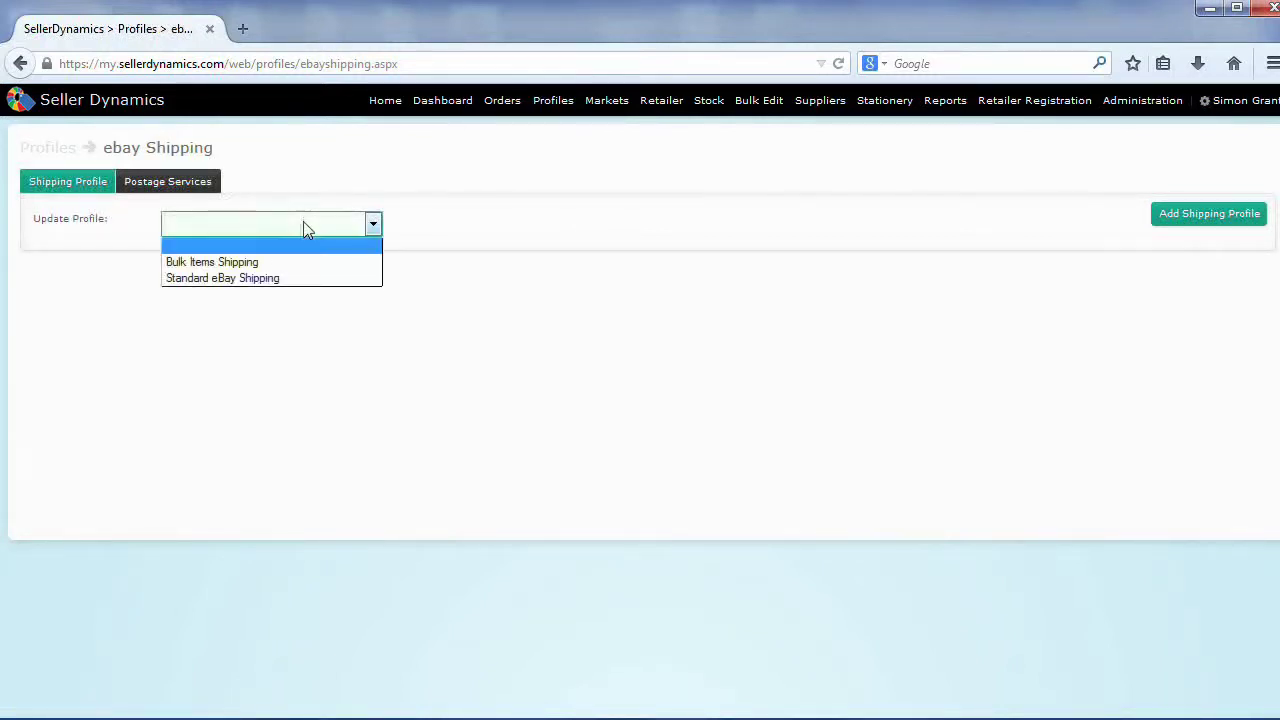
click(265, 262)
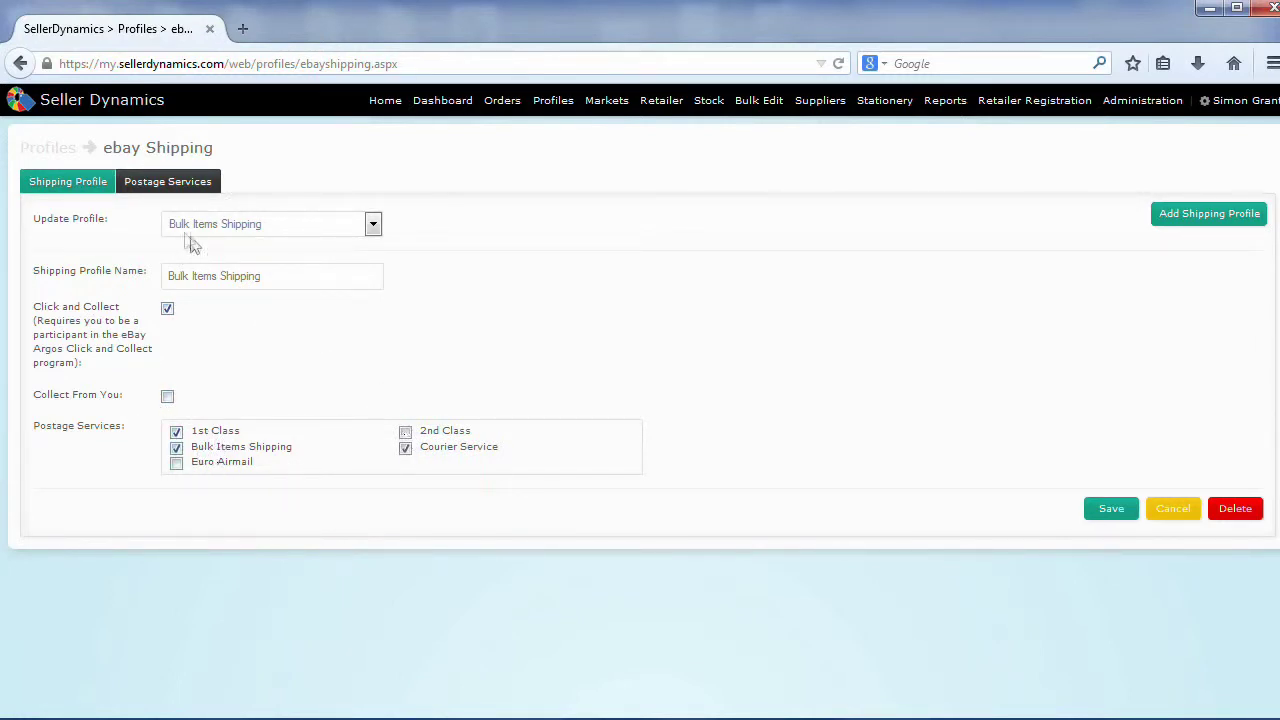
click(168, 183)
click(178, 230)
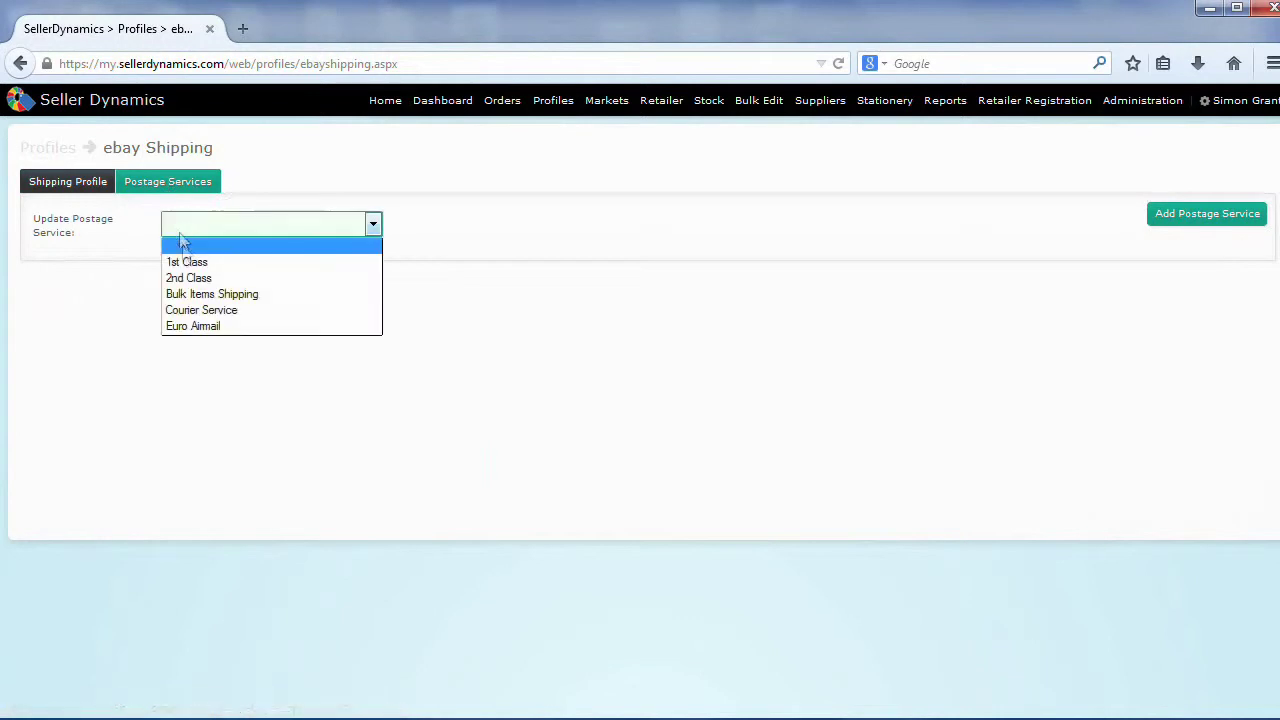
click(190, 261)
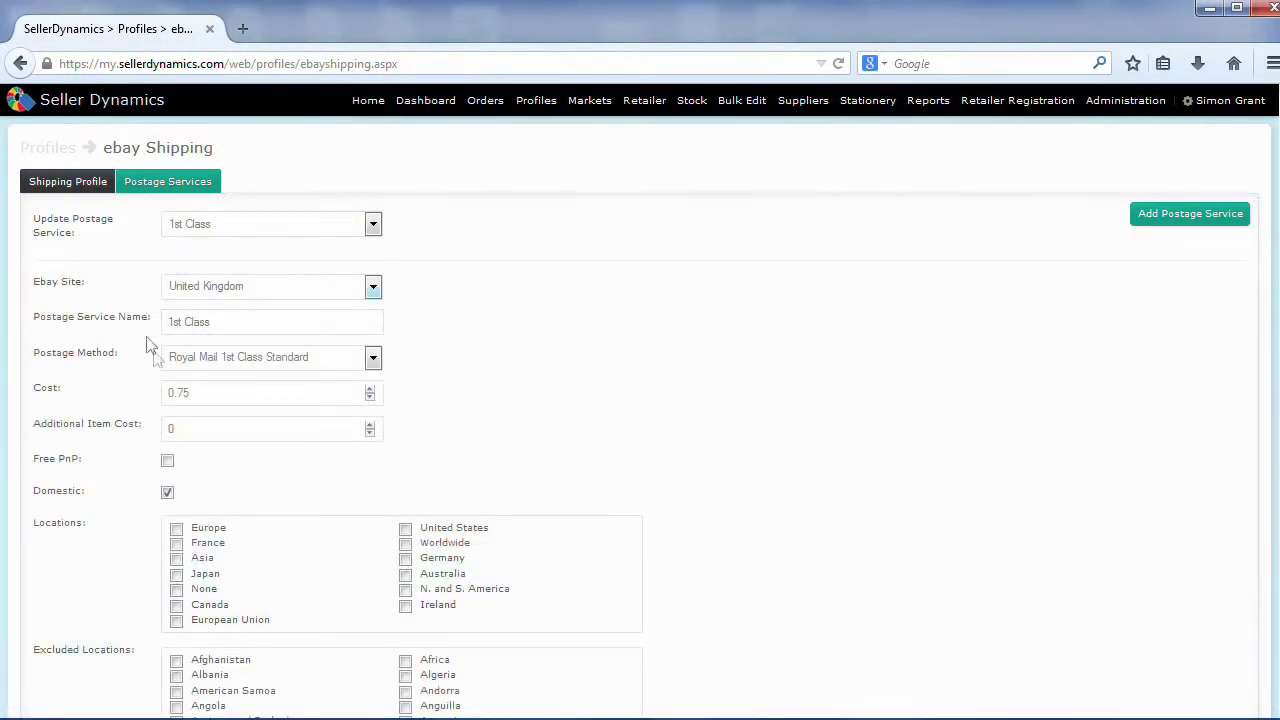
scroll(282, 448, down, 3)
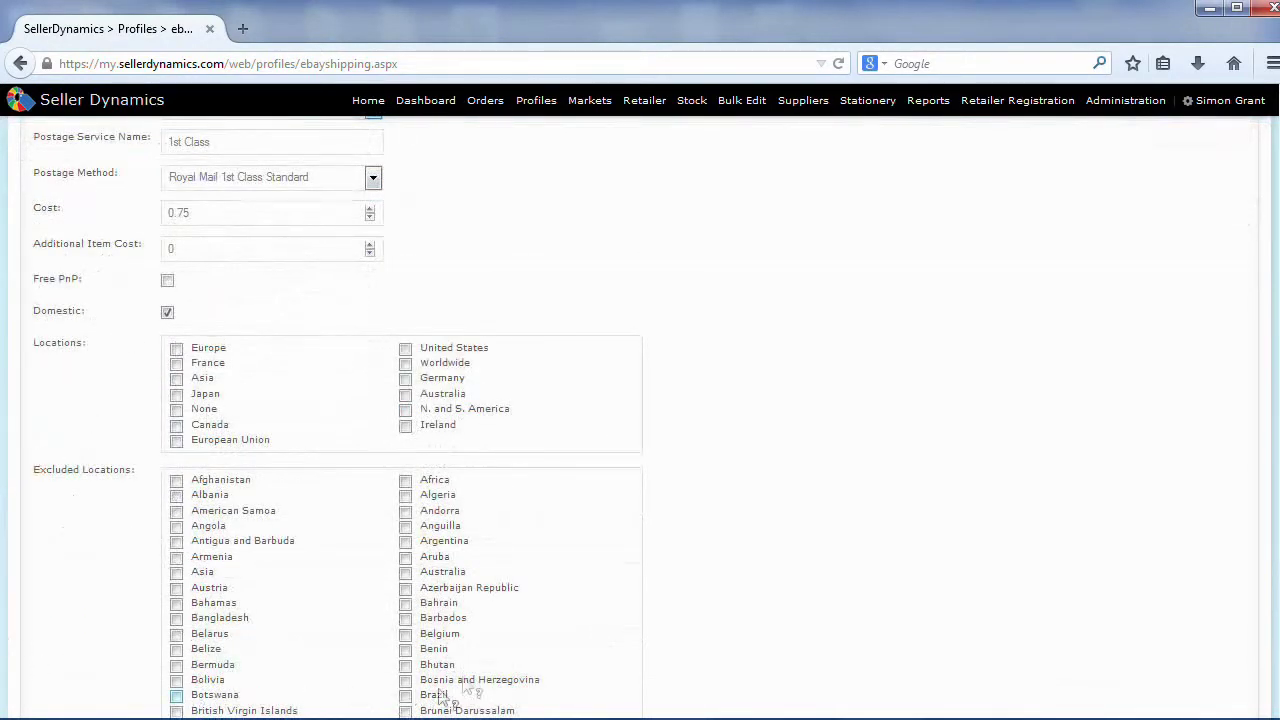
scroll(622, 342, up, 3)
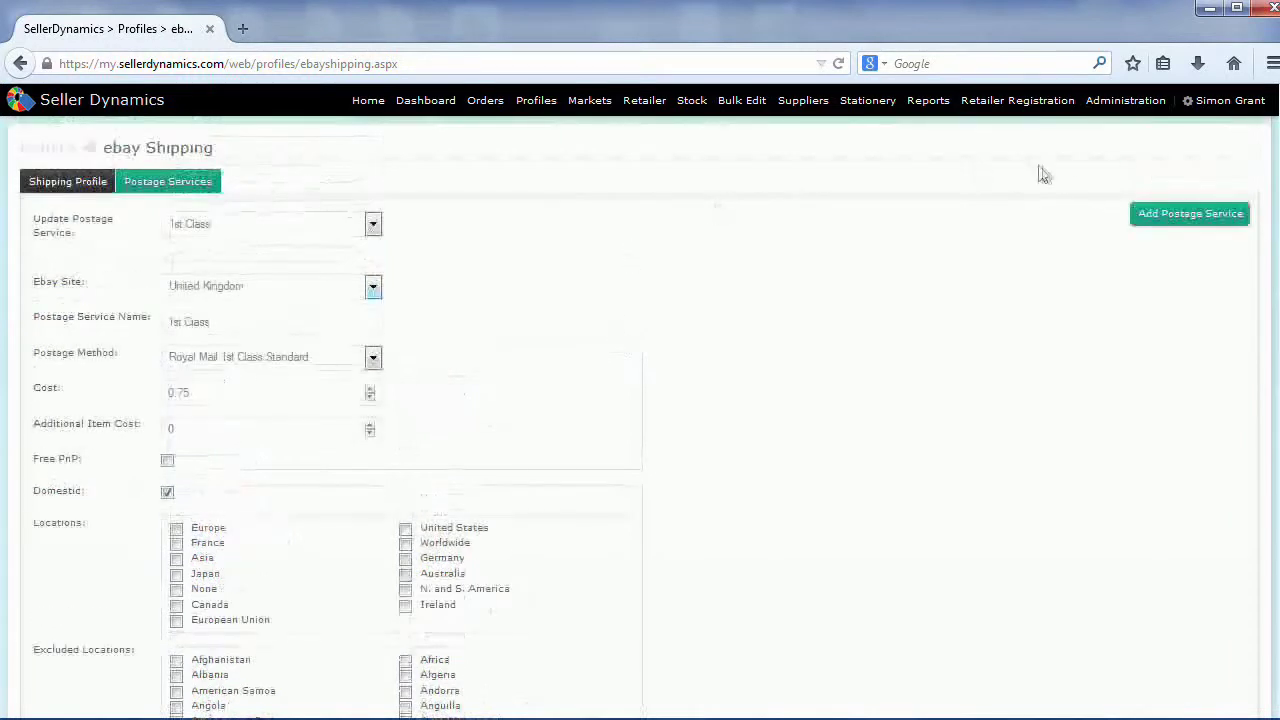
click(1140, 214)
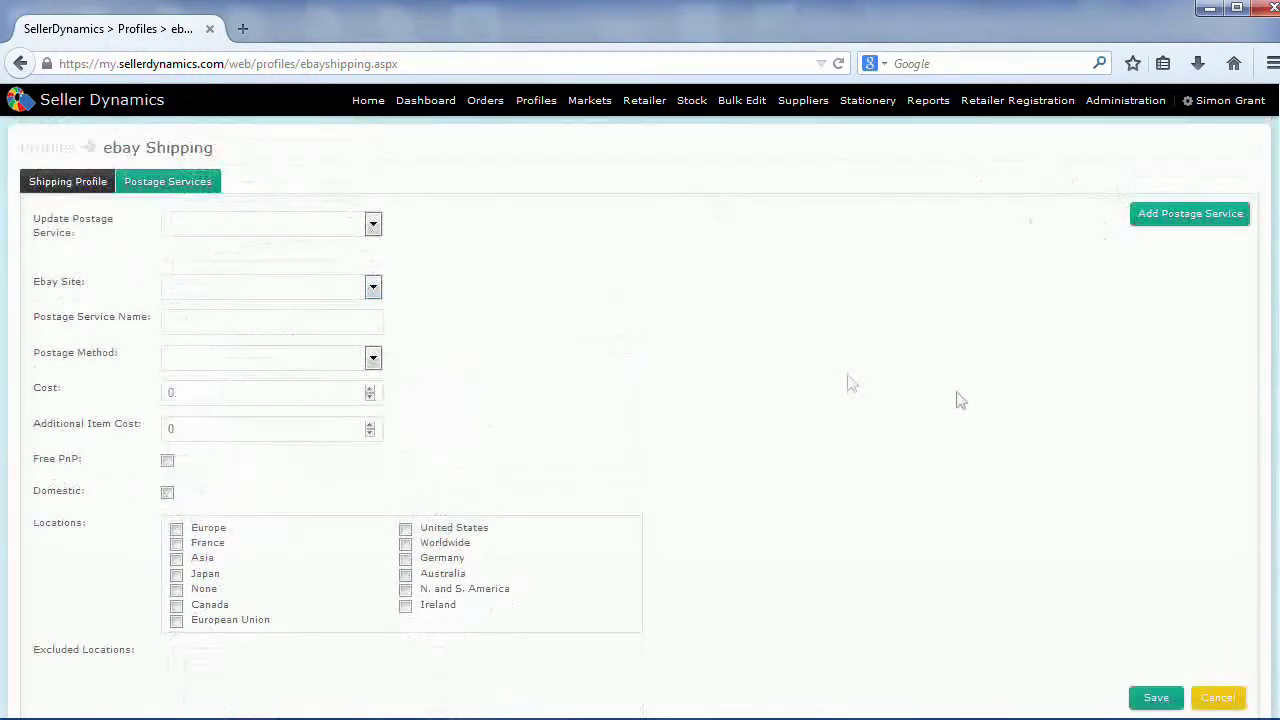
click(290, 226)
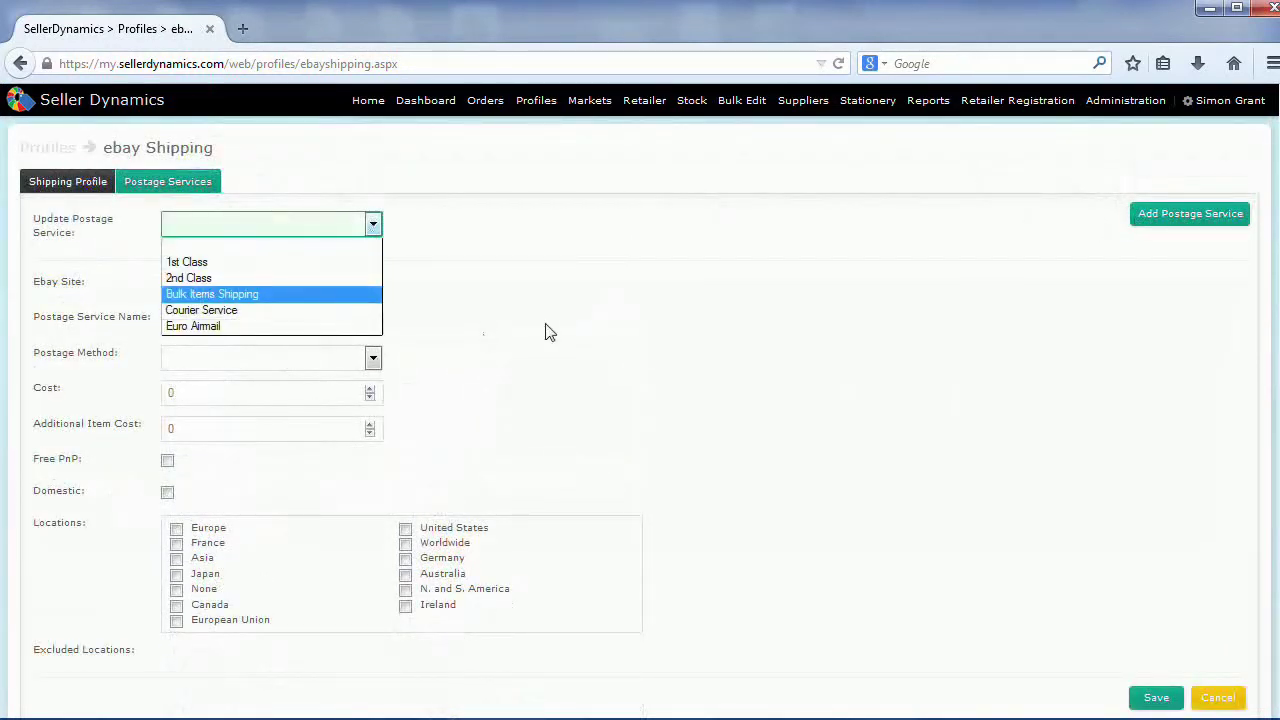
click(484, 332)
click(310, 290)
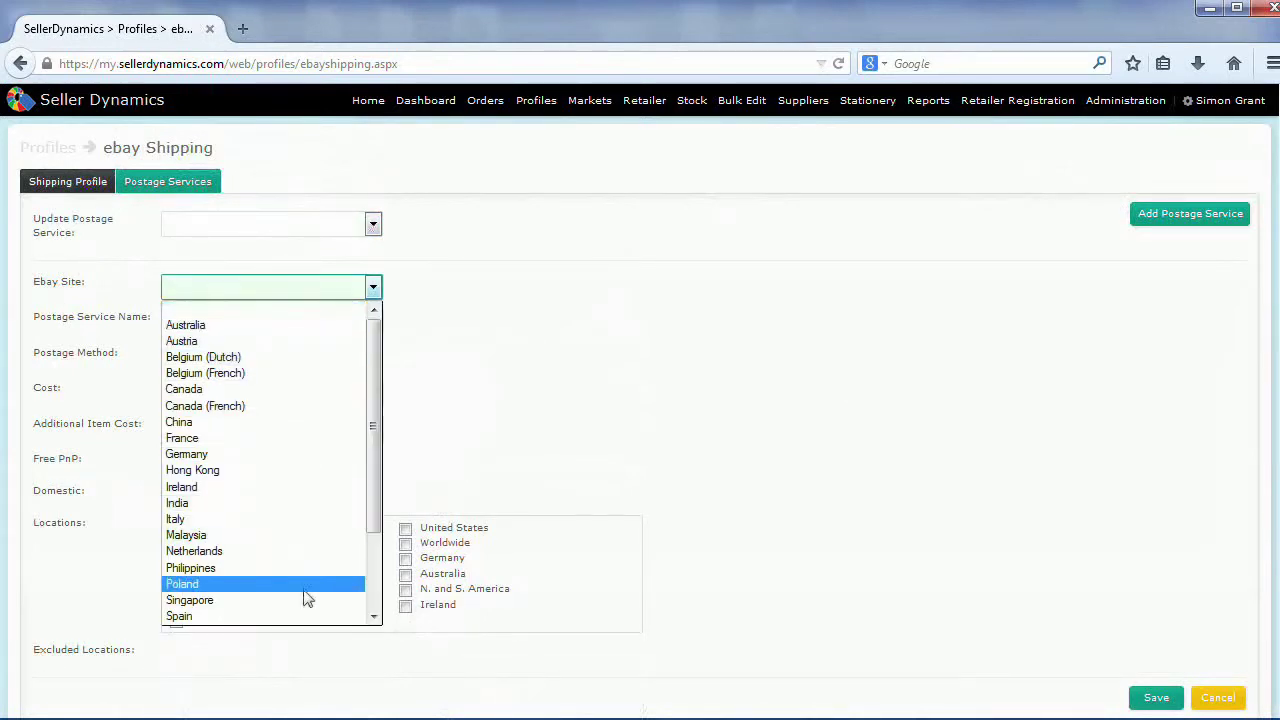
click(477, 363)
click(245, 322)
click(240, 357)
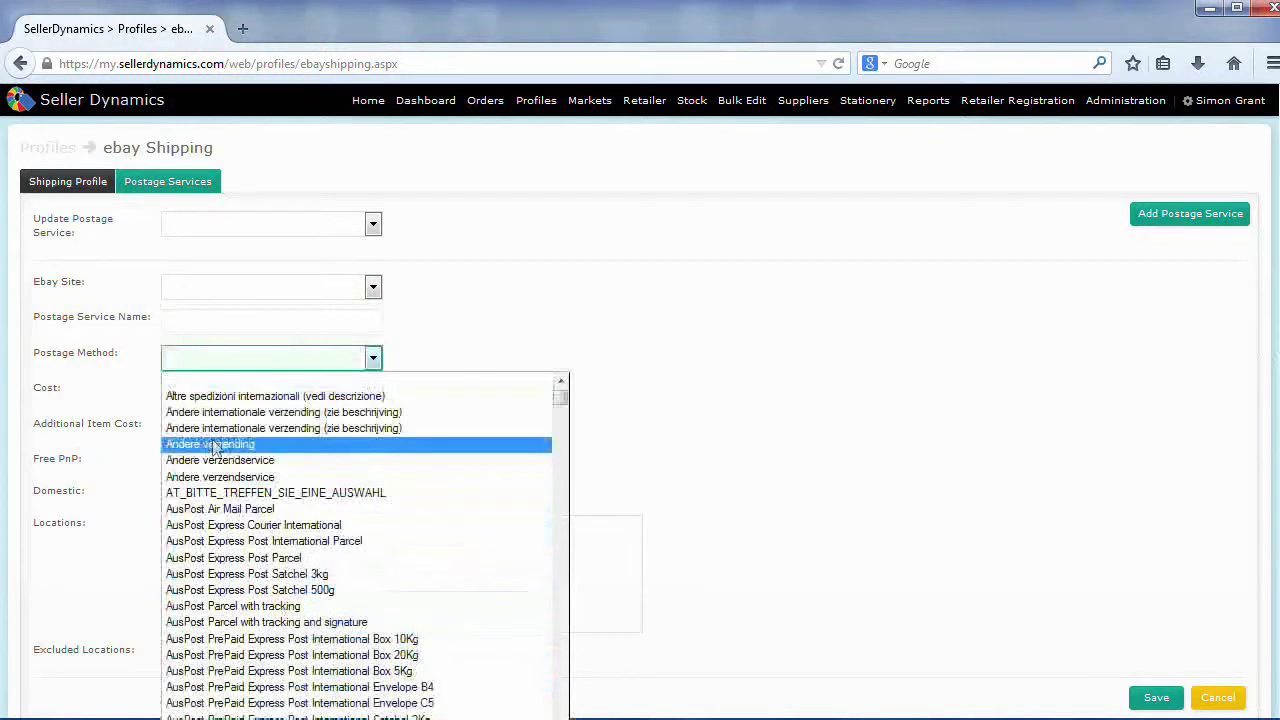
click(477, 343)
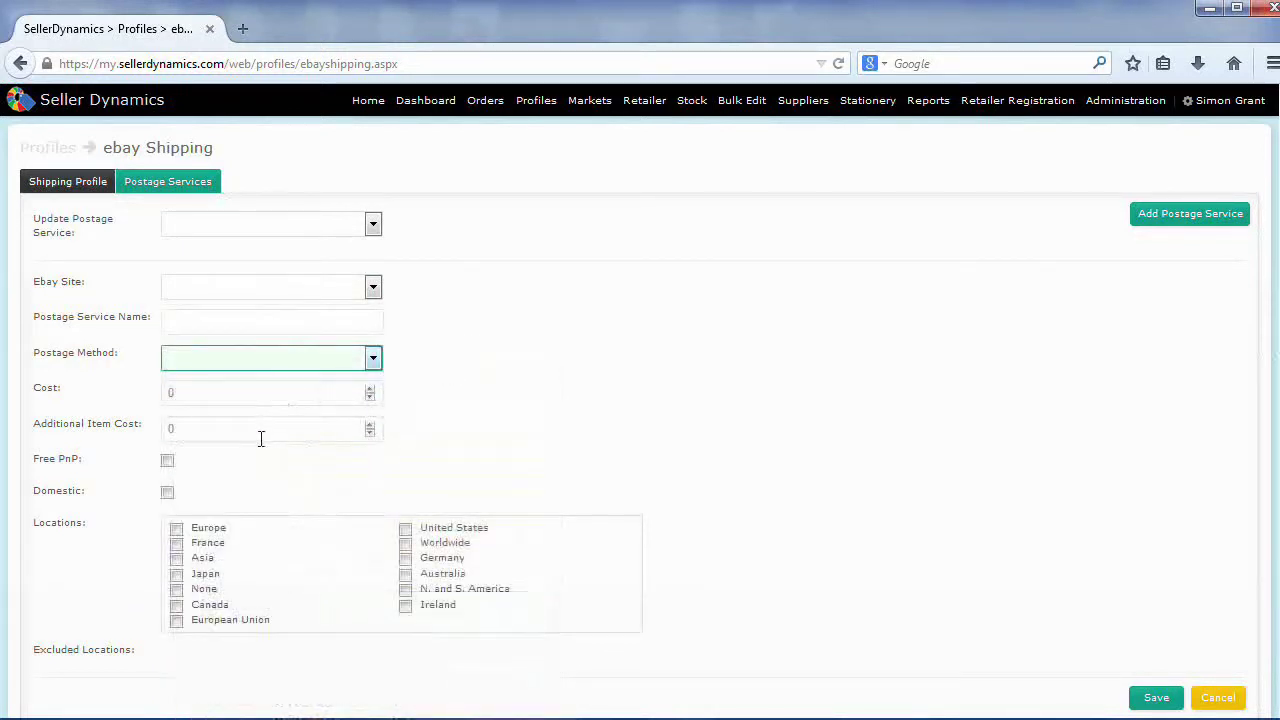
click(651, 434)
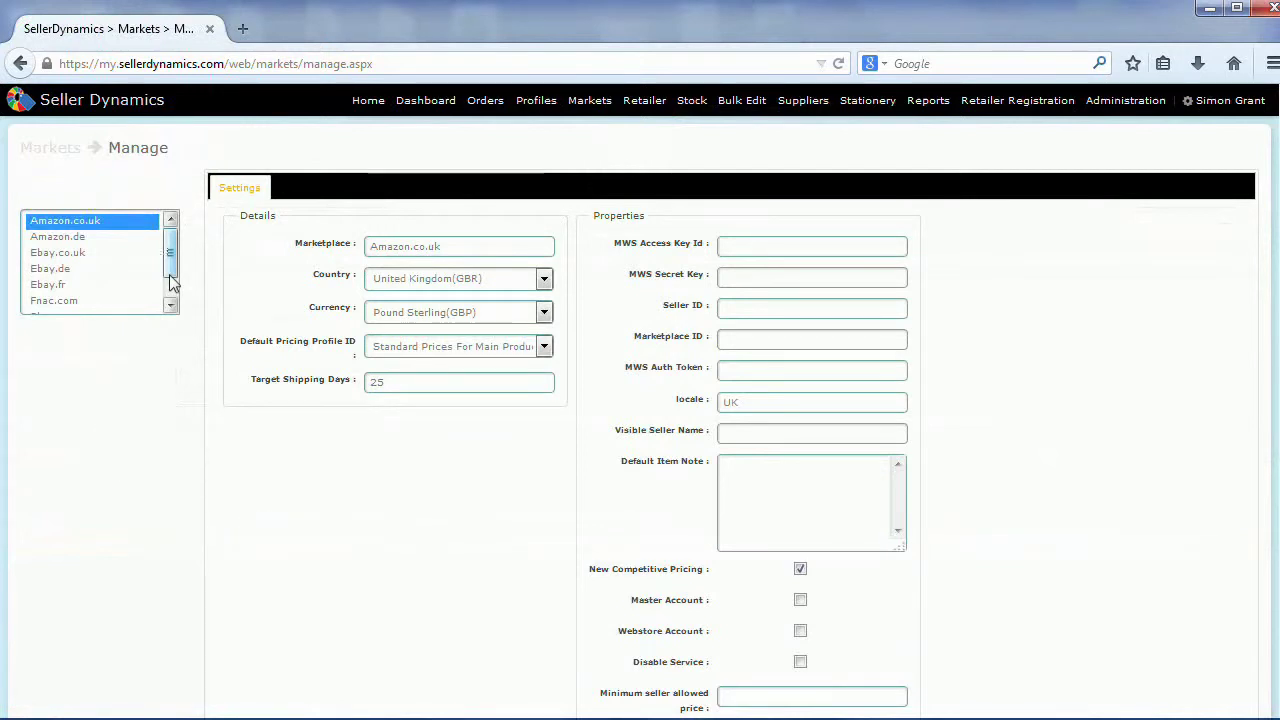
Scroll the Markets Manage list to reveal Play.com and Tesco.com.
scroll(170, 300, down, 1)
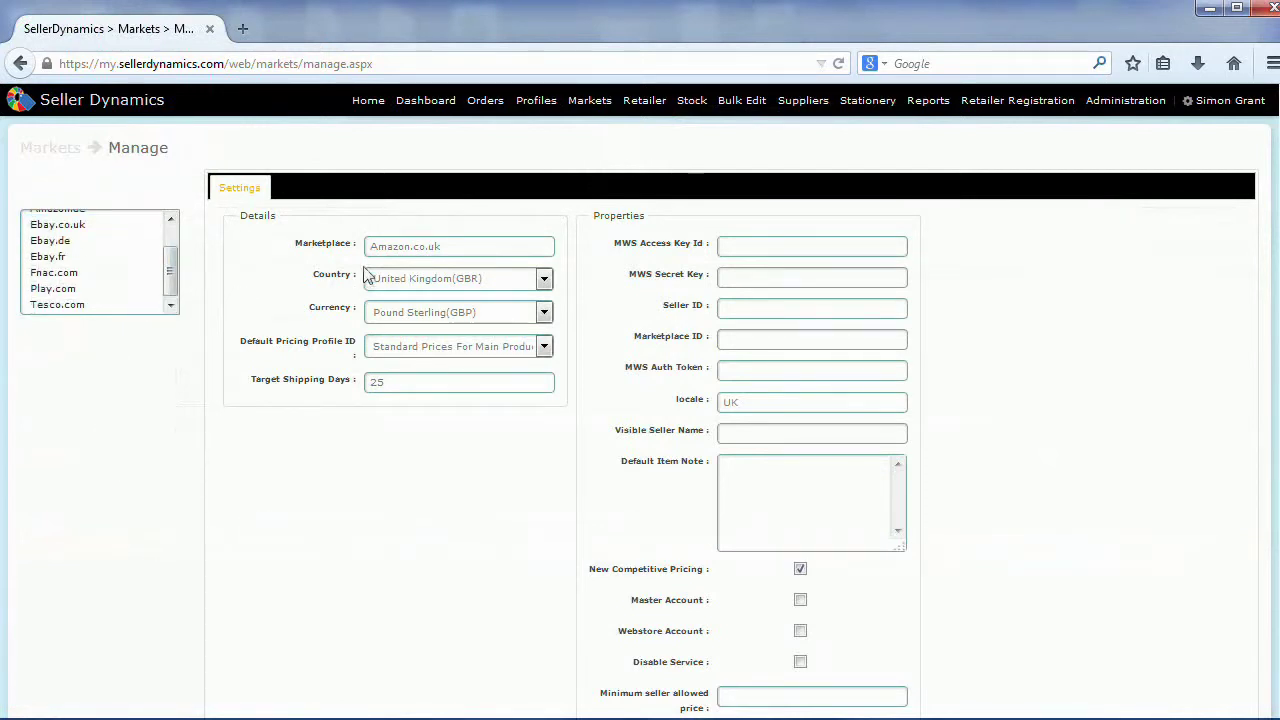